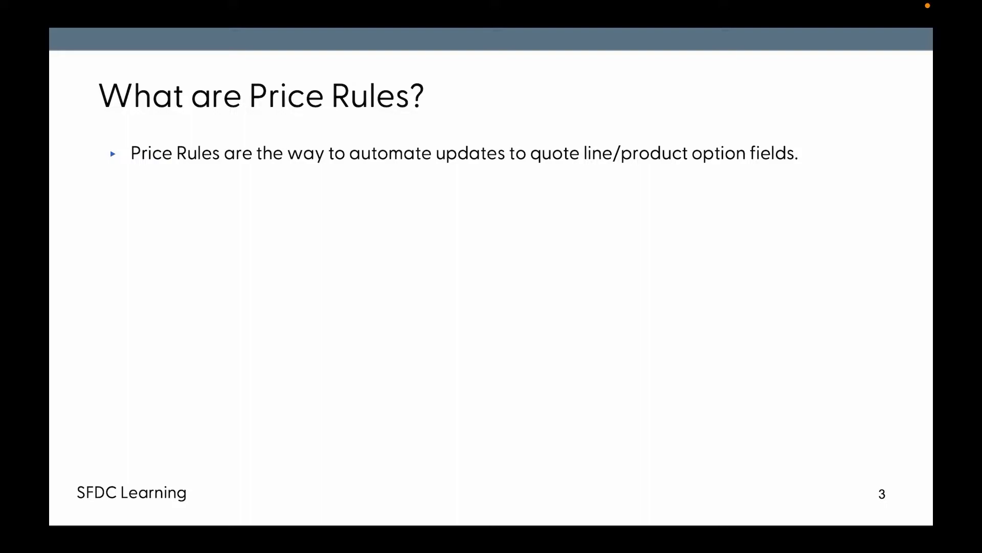
Reveal slide 3's second bullet, then slide 4's price-rule uses, including injecting field values and updating product quantity.
key(Right)
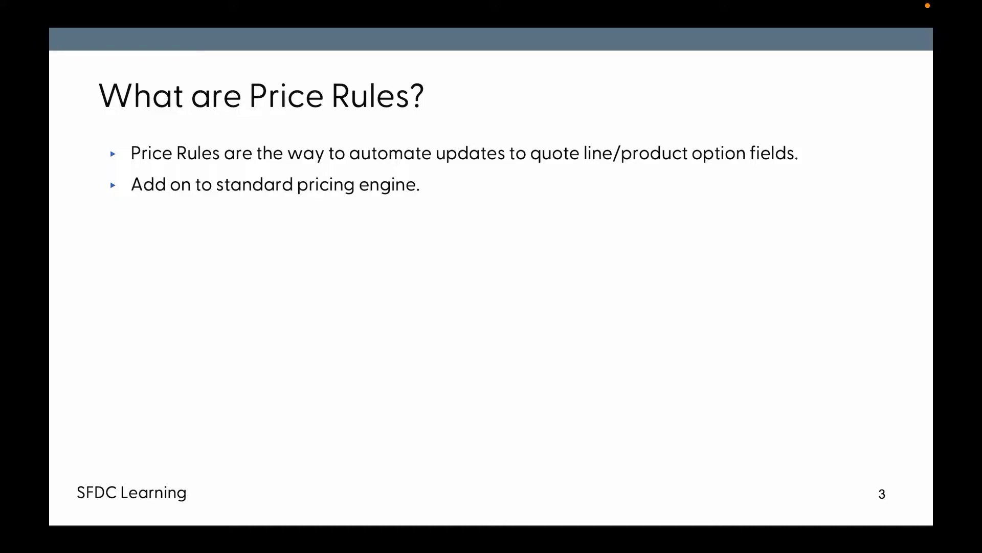
key(Right)
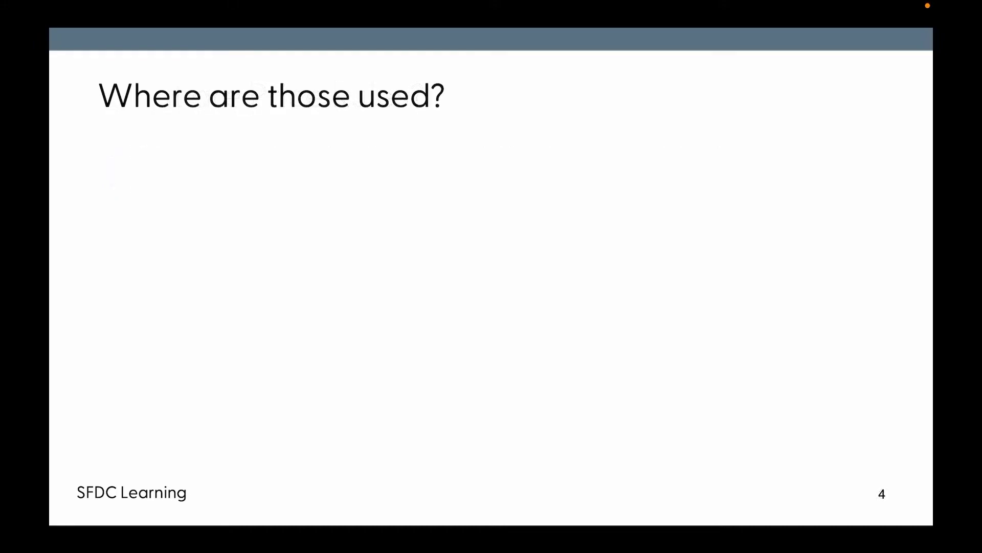
key(Right)
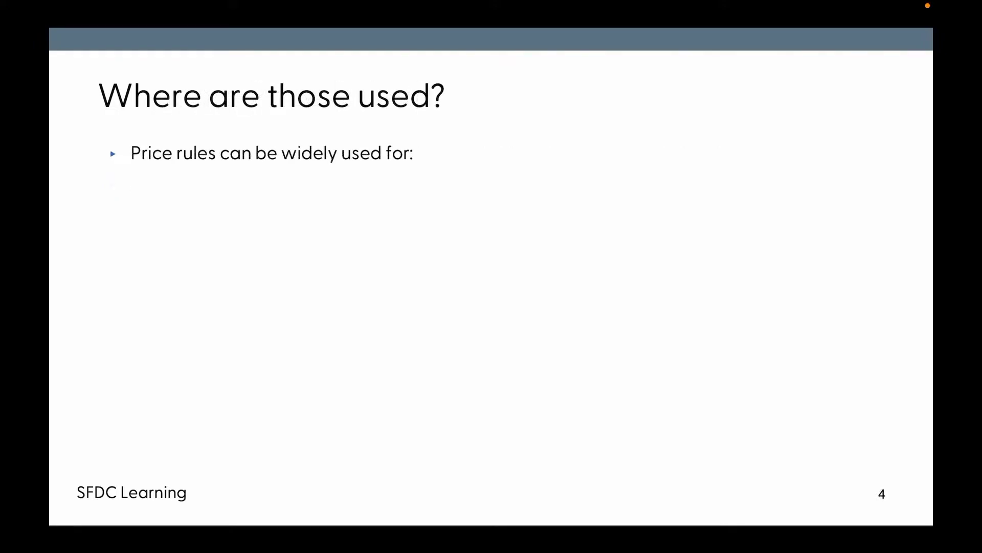
key(Right)
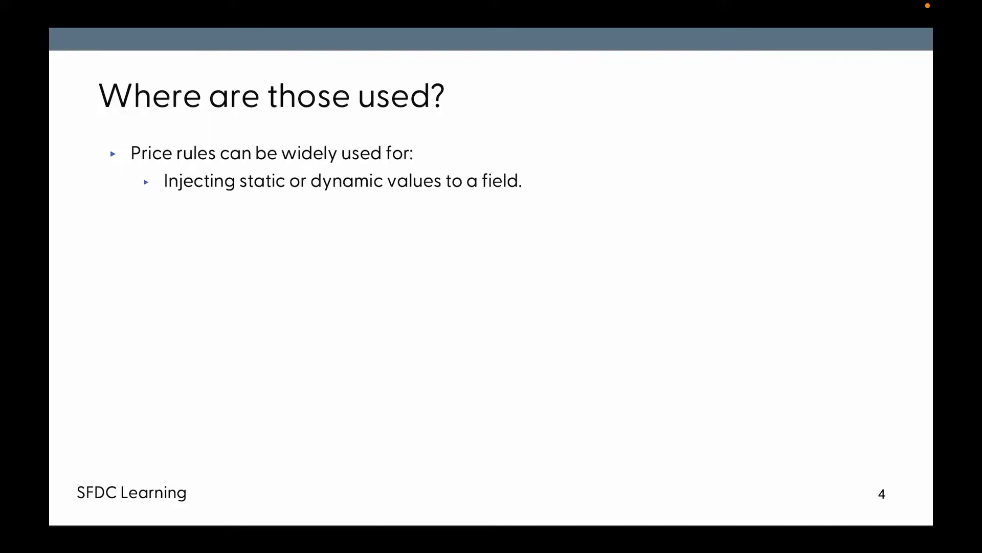
key(Right)
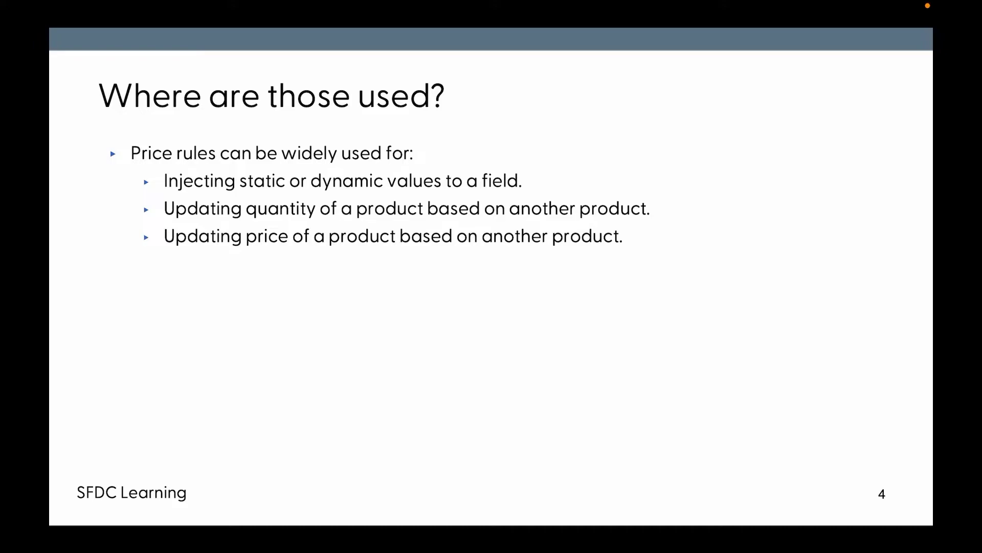
Show Events of Execution and its bullets: Evaluation Scope = Calculator, Before Calculation and After Calculation.
key(Right)
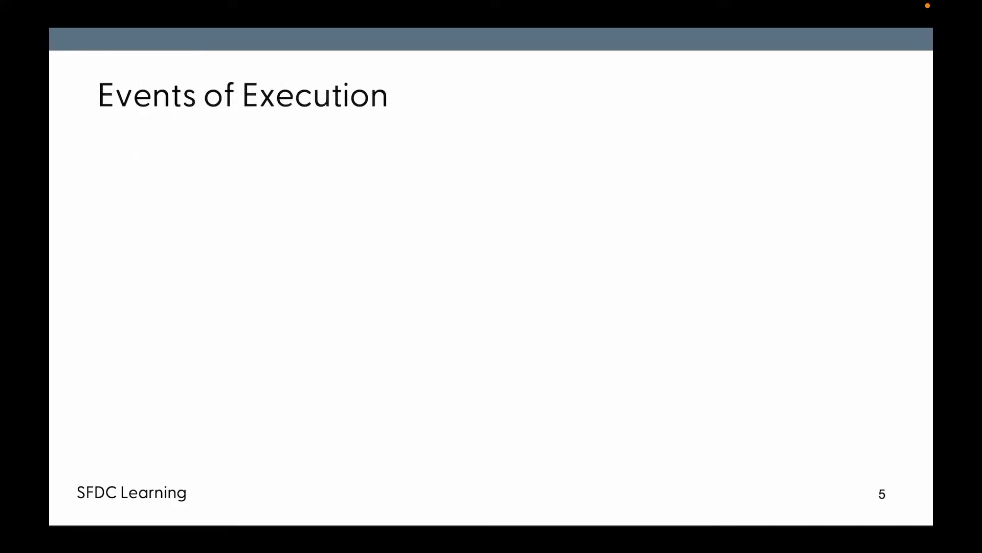
key(Right)
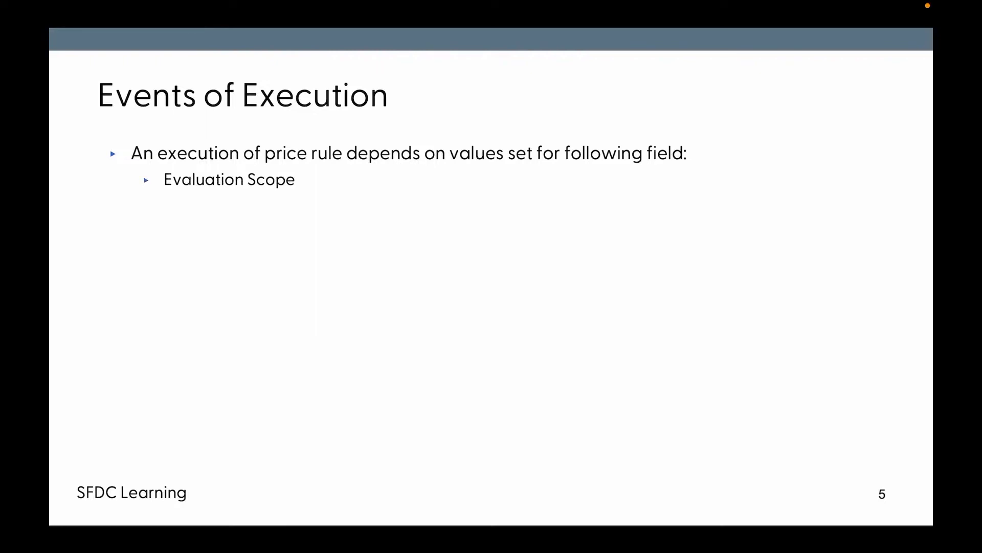
key(Right)
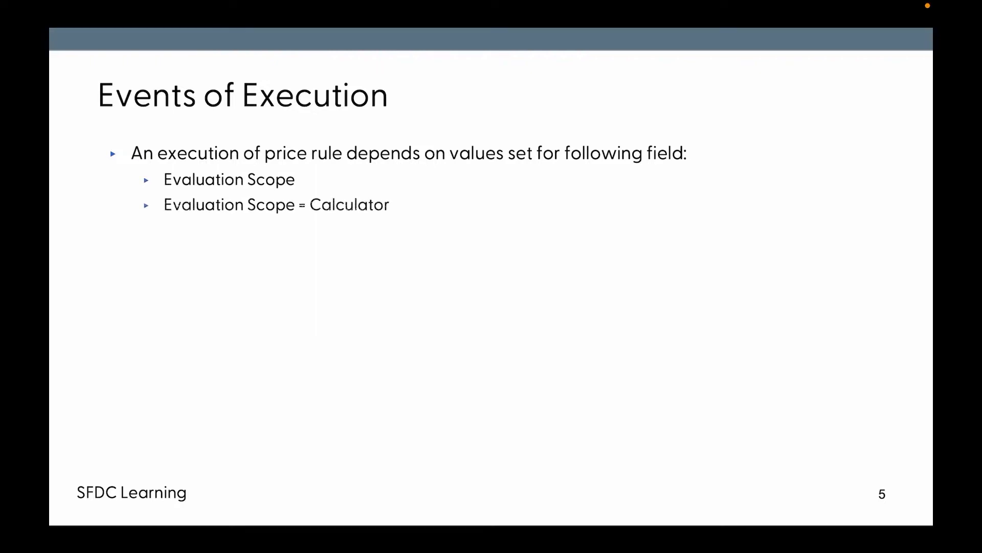
key(Right)
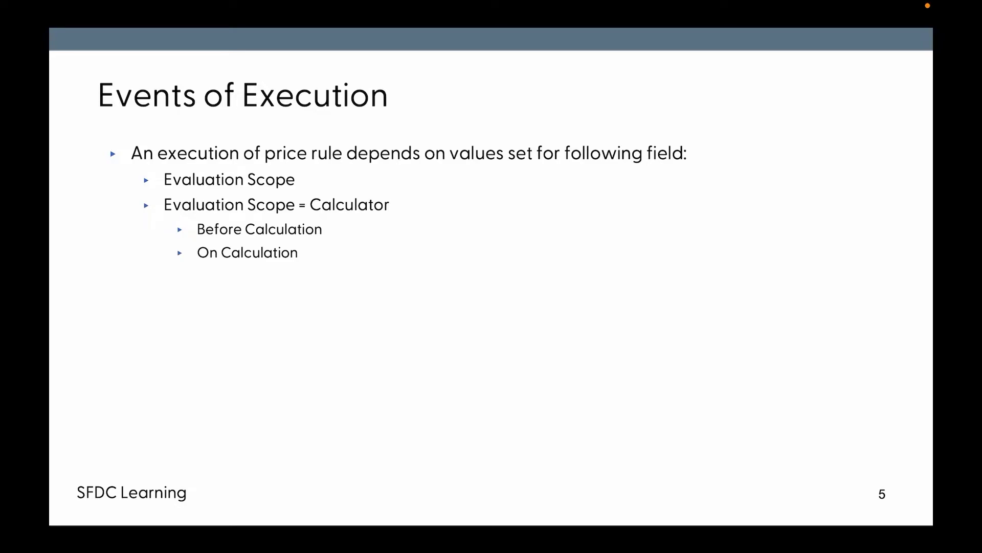
key(Right)
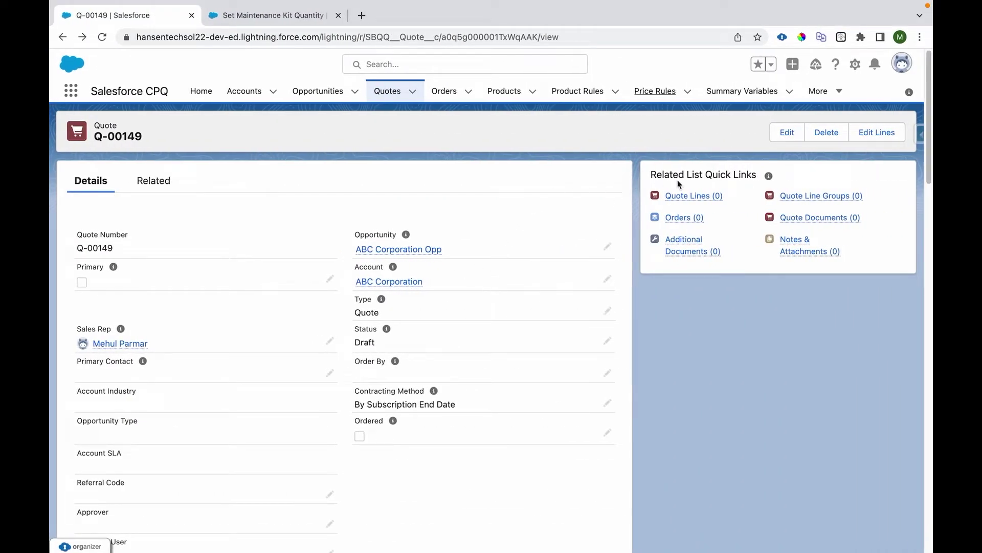
Open Edit Lines on quote Q-00149 to reach its empty line editor.
click(871, 135)
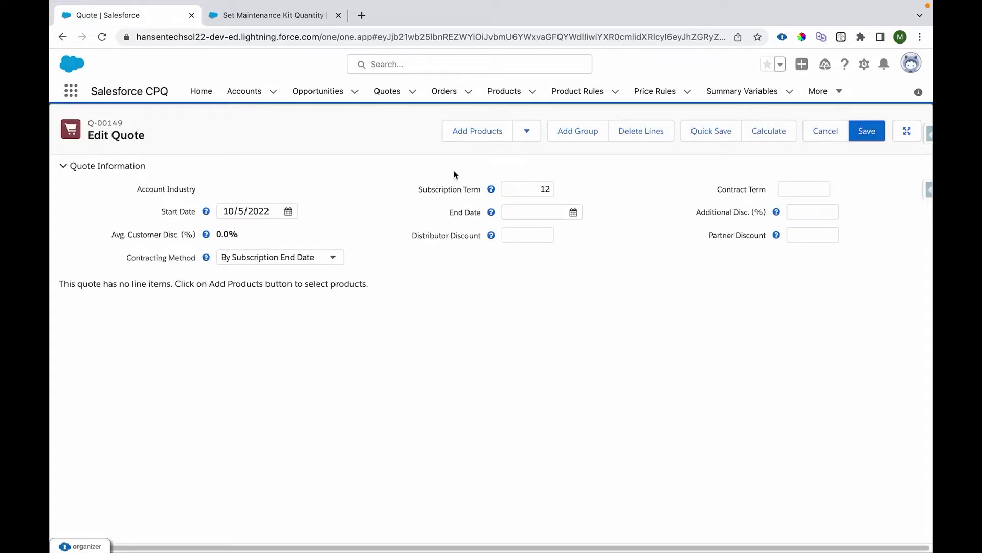
Add Laser Printer and Maintenance Kit from the Hardware and Service groups to Q-00149.
click(467, 136)
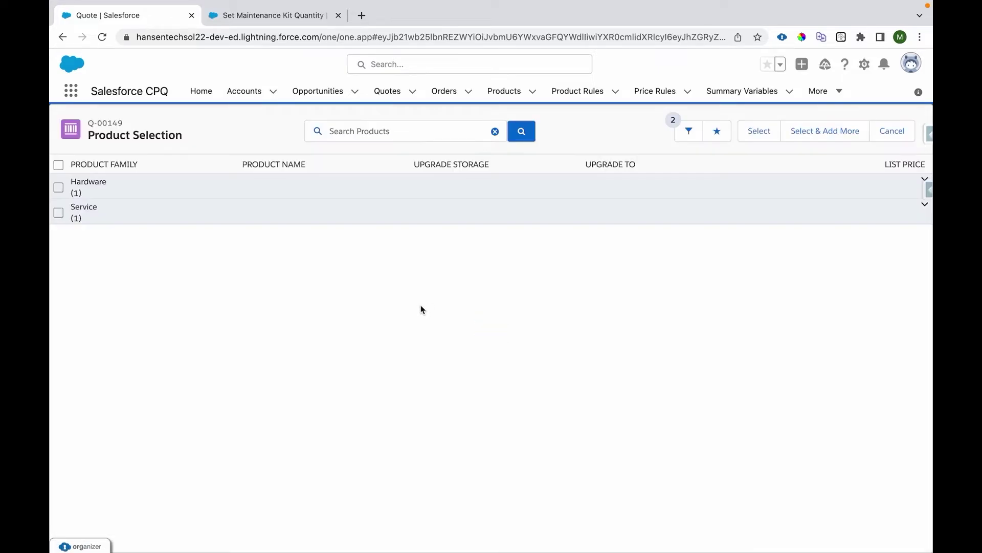
click(81, 183)
click(85, 229)
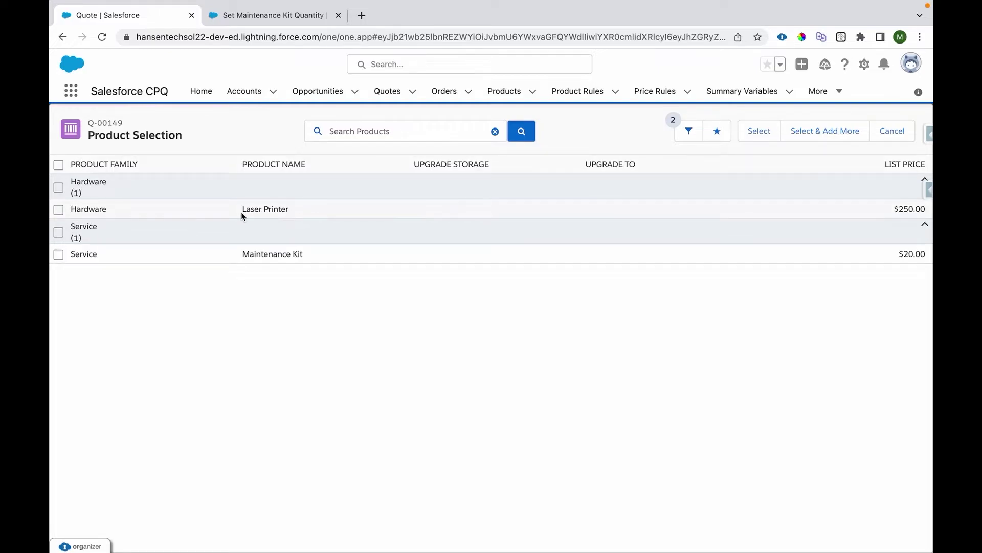
drag(243, 213, 284, 210)
drag(244, 254, 302, 254)
click(58, 164)
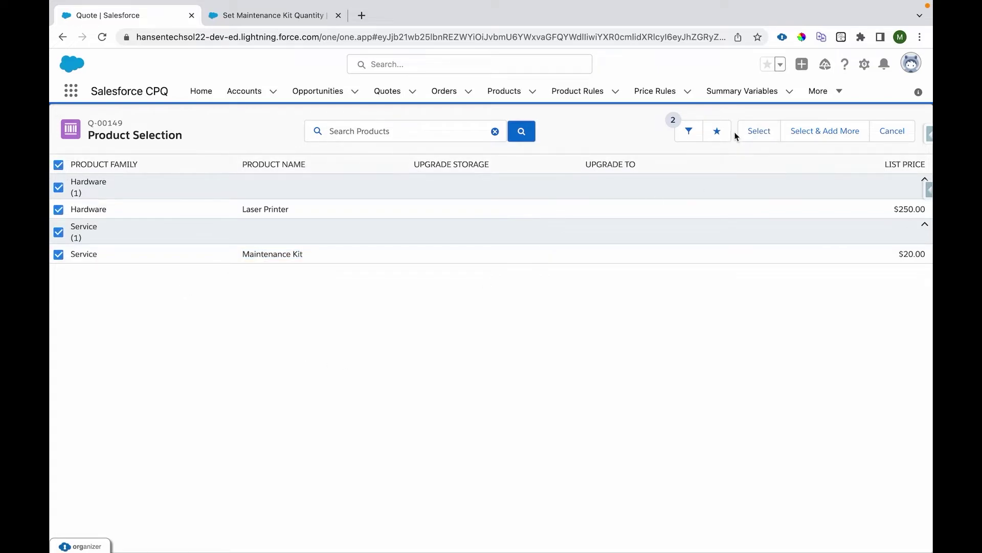
click(753, 132)
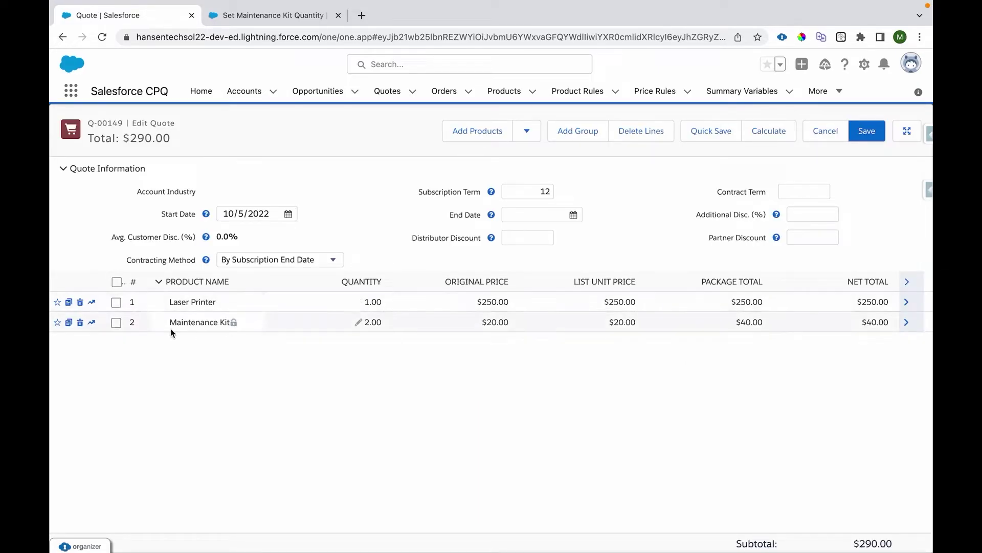
Change the Laser Printer quantity to 2, then 4, then 5, with the kit doubling each time.
click(357, 304)
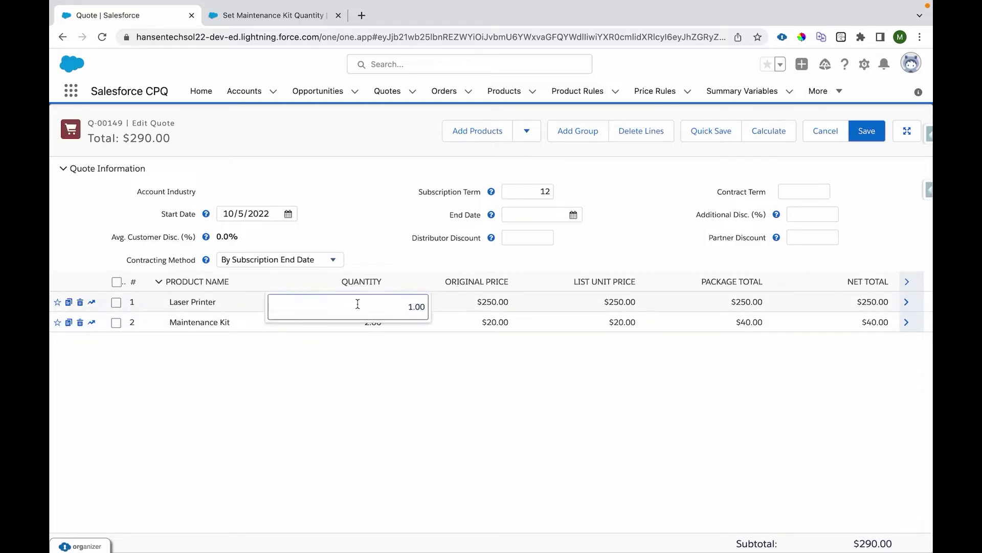
text(2)
click(396, 395)
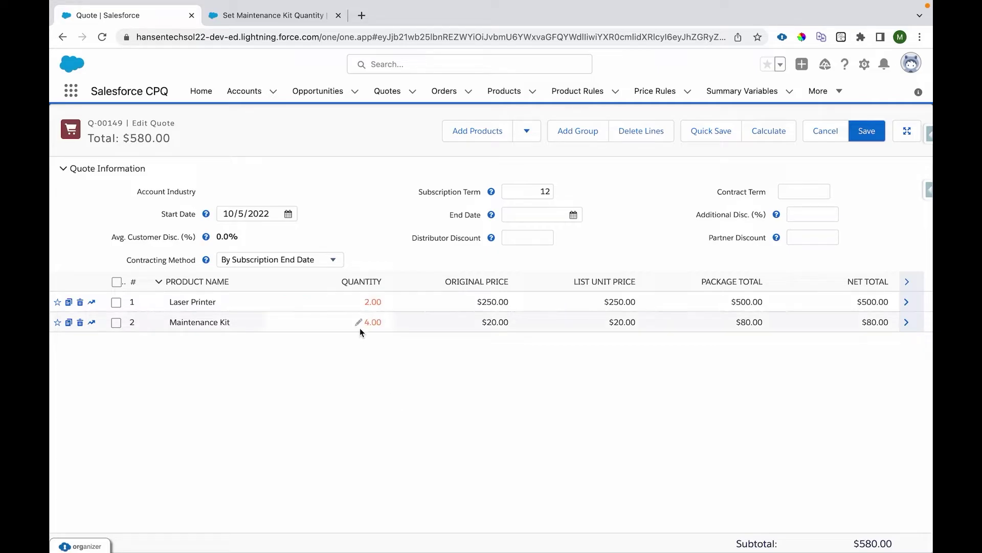
click(364, 302)
text(4)
click(390, 394)
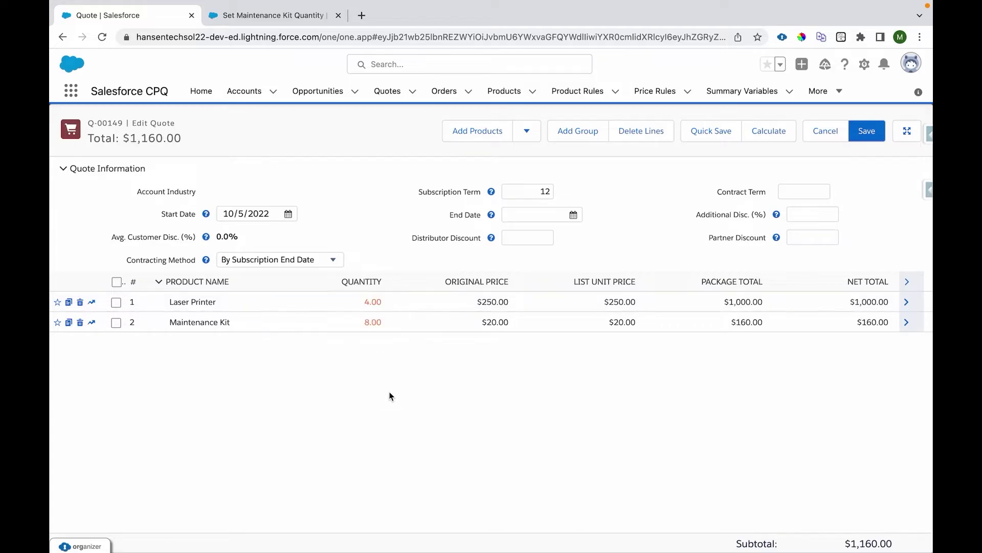
click(361, 302)
text(5)
click(407, 445)
Open the Set Maintenance Kit Quantity price rule and point out its name and Calculator evaluation scope.
click(272, 19)
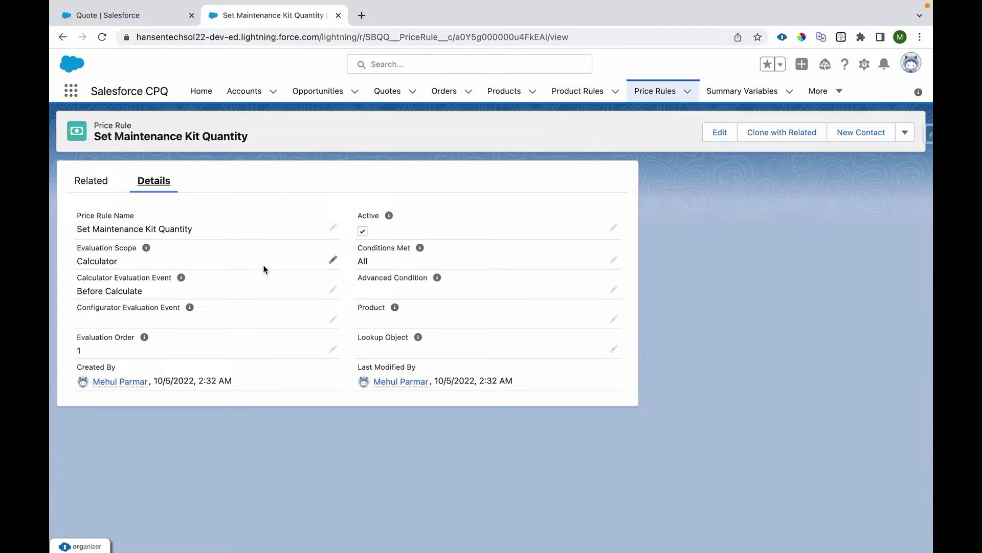
drag(77, 234, 193, 228)
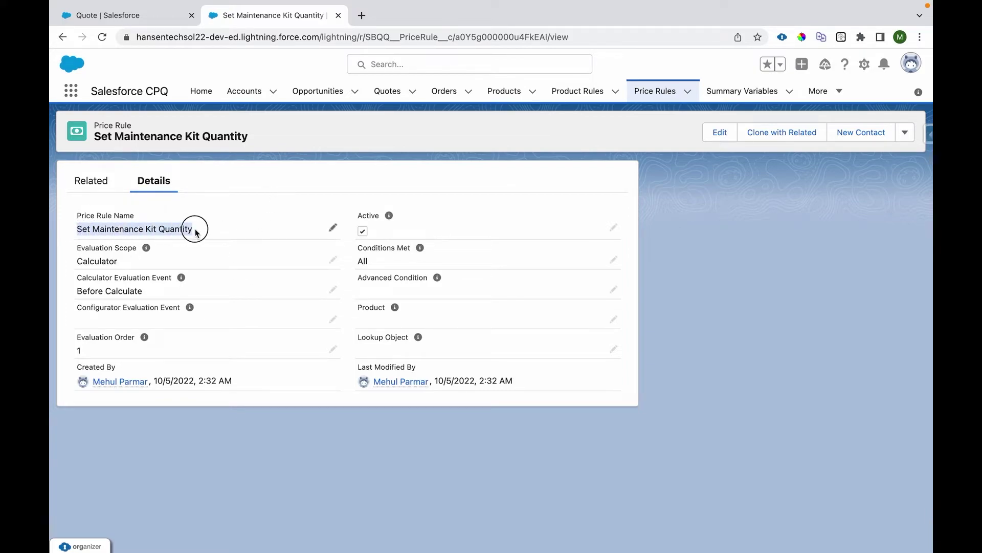
click(111, 249)
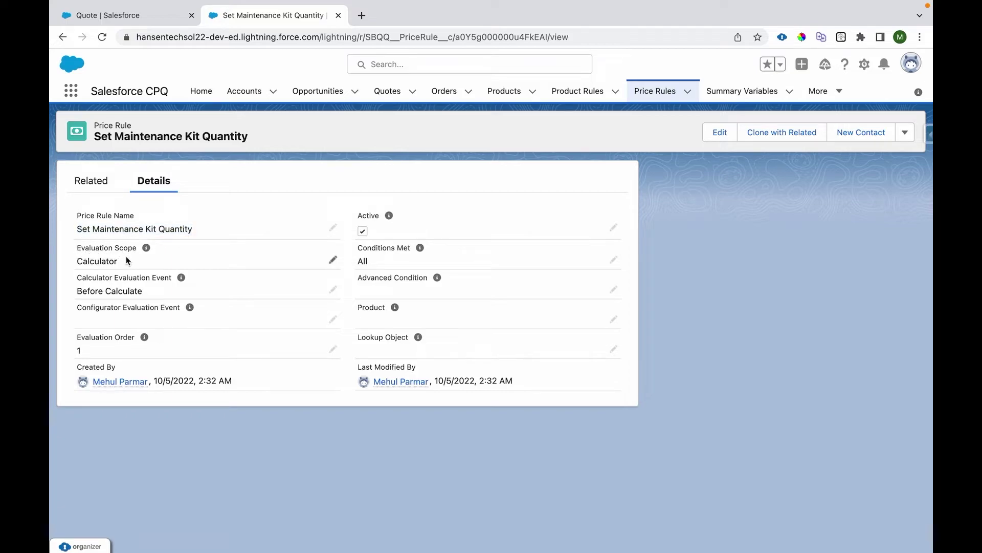
drag(118, 261, 79, 261)
drag(78, 263, 121, 264)
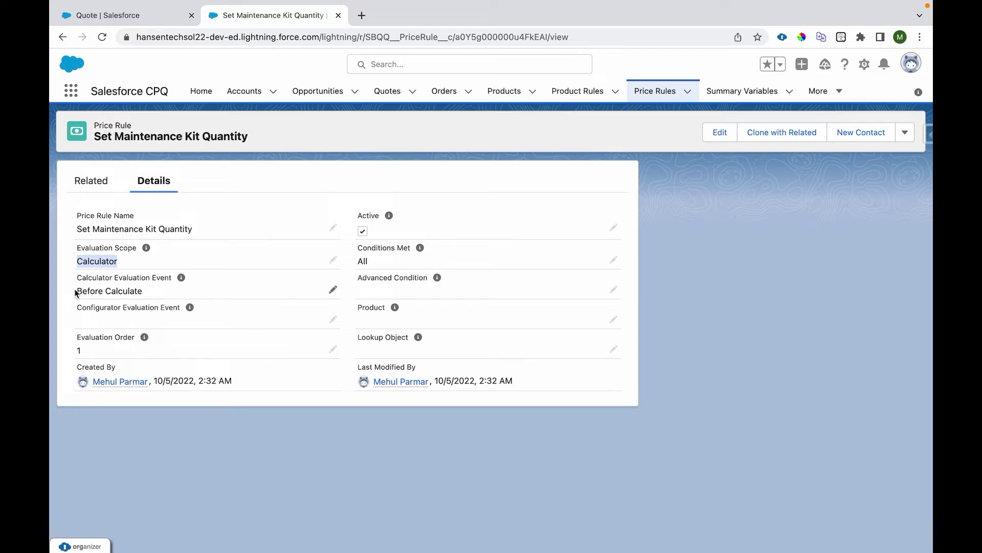
Point out the Before Calculate event, Active and Conditions Met settings, then show the rule's related lists.
drag(75, 293, 140, 290)
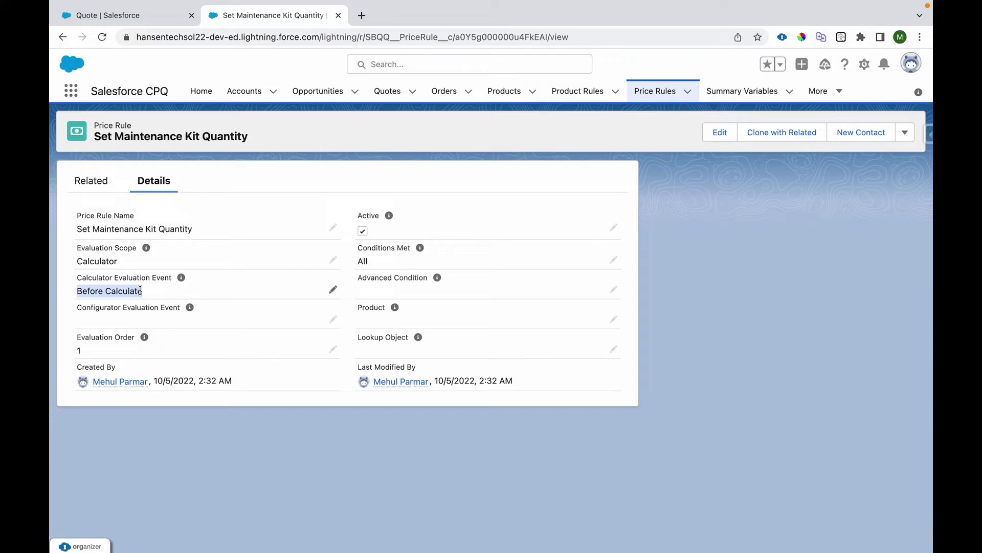
drag(76, 338, 184, 310)
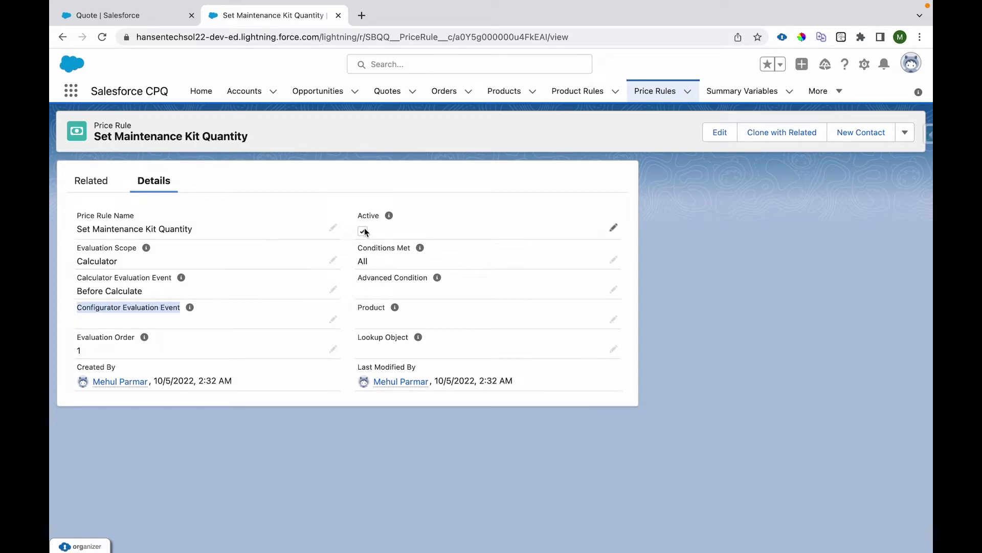
drag(358, 213, 382, 215)
drag(354, 248, 404, 246)
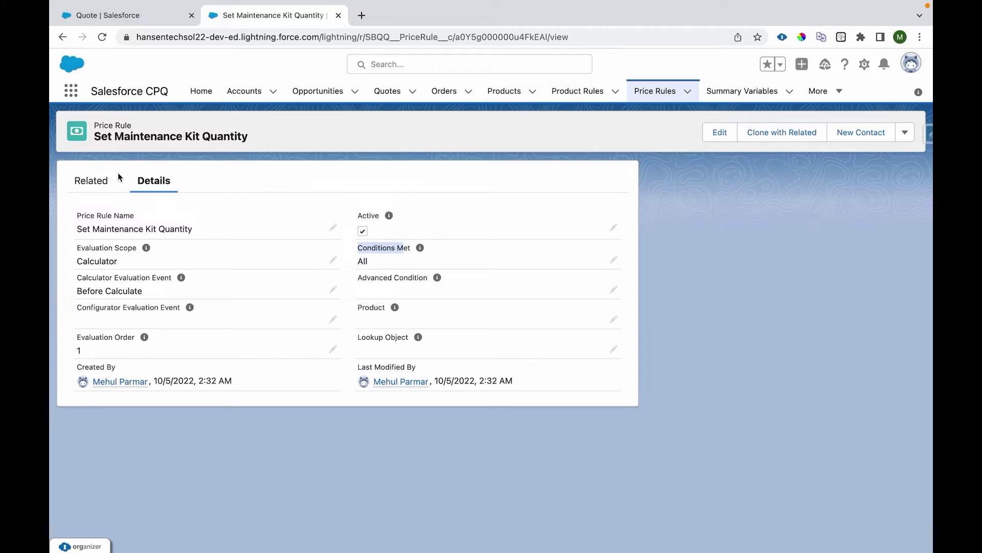
click(99, 182)
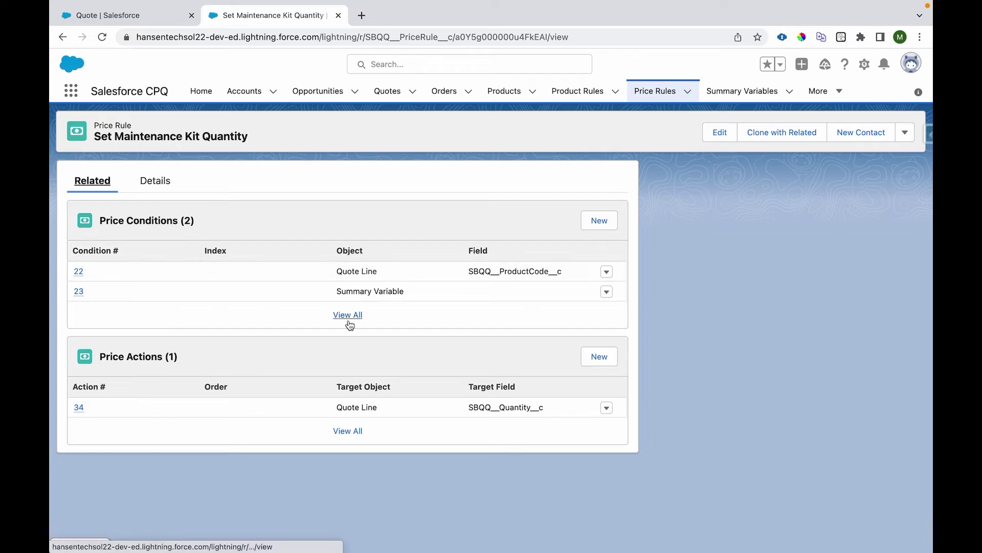
List all price conditions and point out condition 22: Quote Line Product Code equals MK.
click(348, 318)
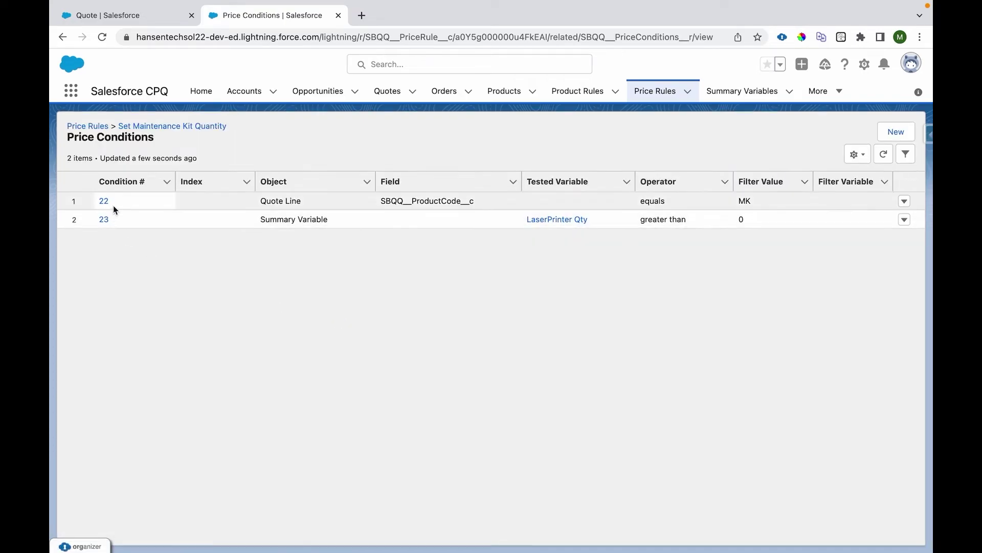
drag(260, 202, 402, 200)
click(402, 201)
click(745, 201)
Compare with the quote, point out condition 23's Summary Variable, and open LaserPrinter Qty.
click(93, 21)
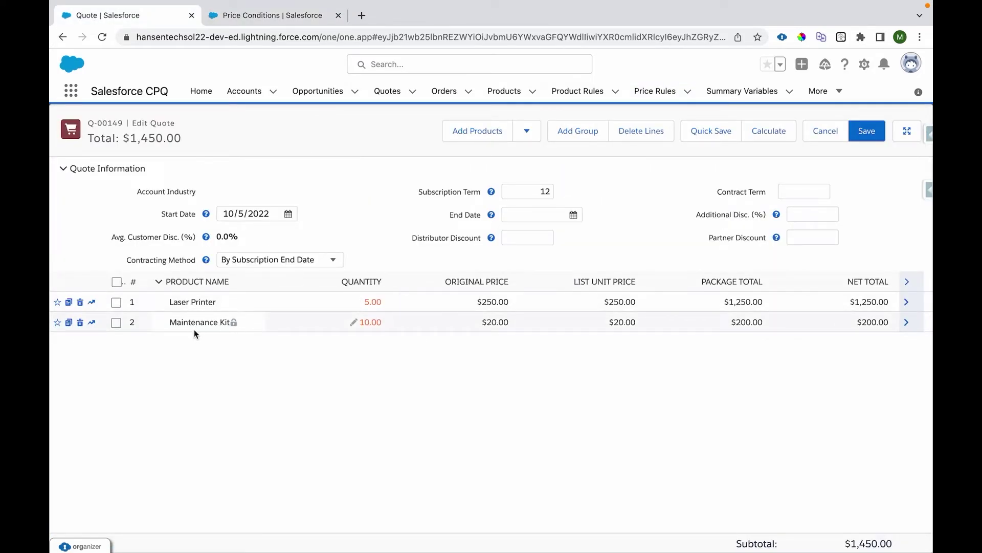
click(262, 20)
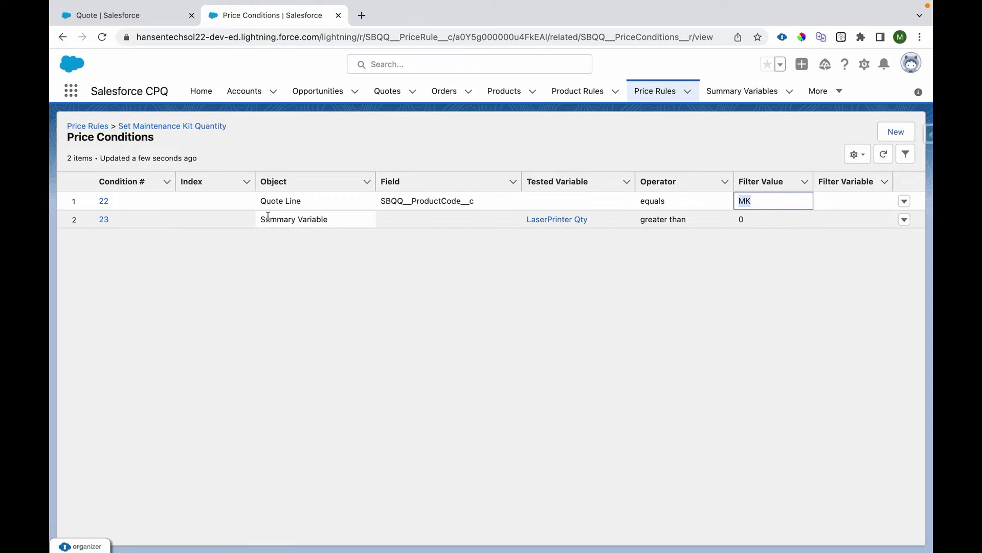
drag(259, 225, 335, 219)
click(145, 21)
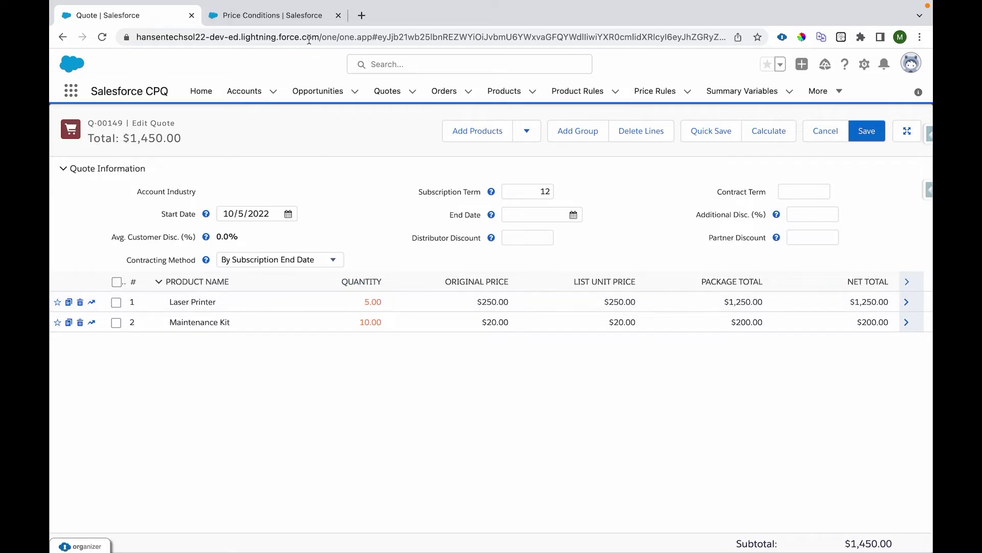
click(306, 19)
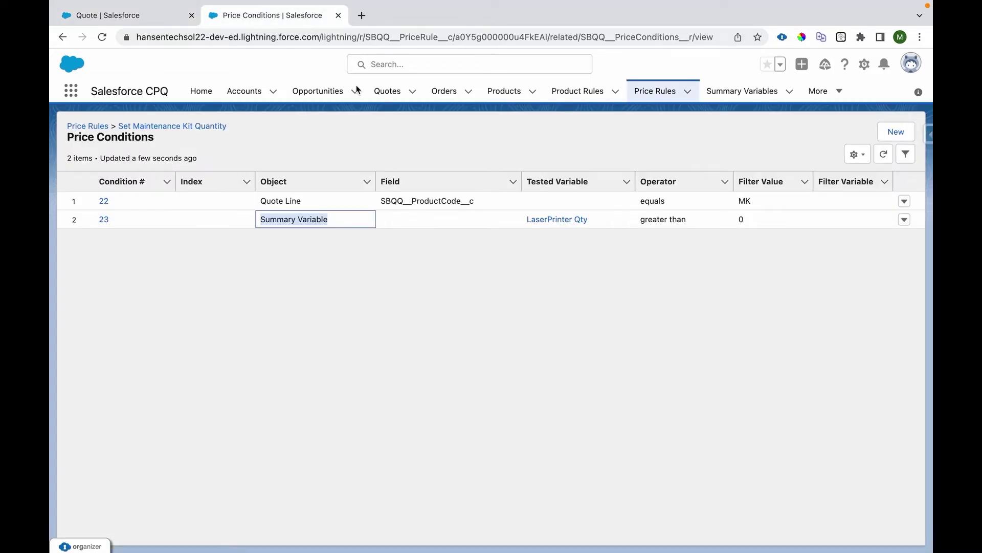
click(556, 219)
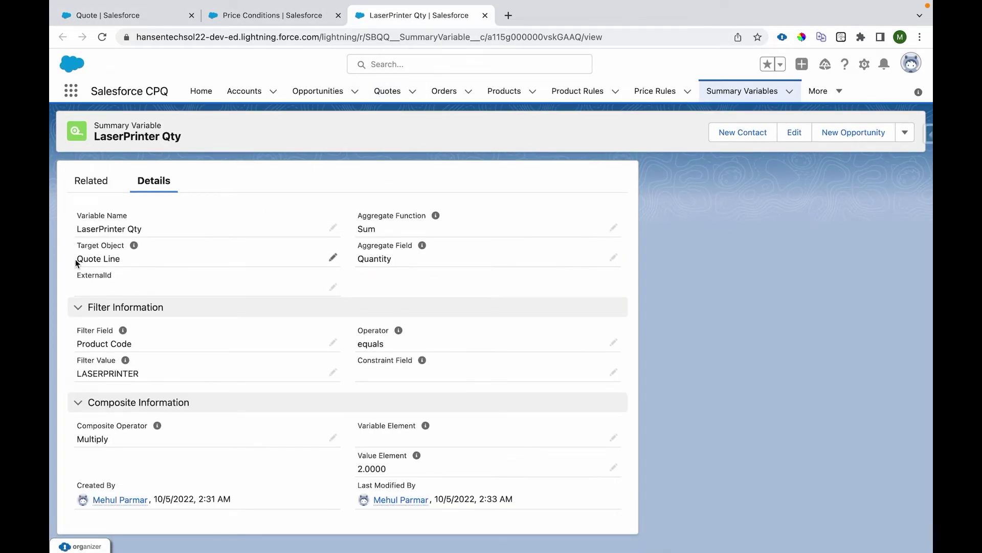
Point out the Product Code = LASERPRINTER filter and Multiply by 2.0000, then the quote's Maintenance Kit line.
drag(77, 343, 131, 344)
drag(77, 372, 164, 374)
drag(128, 440, 72, 439)
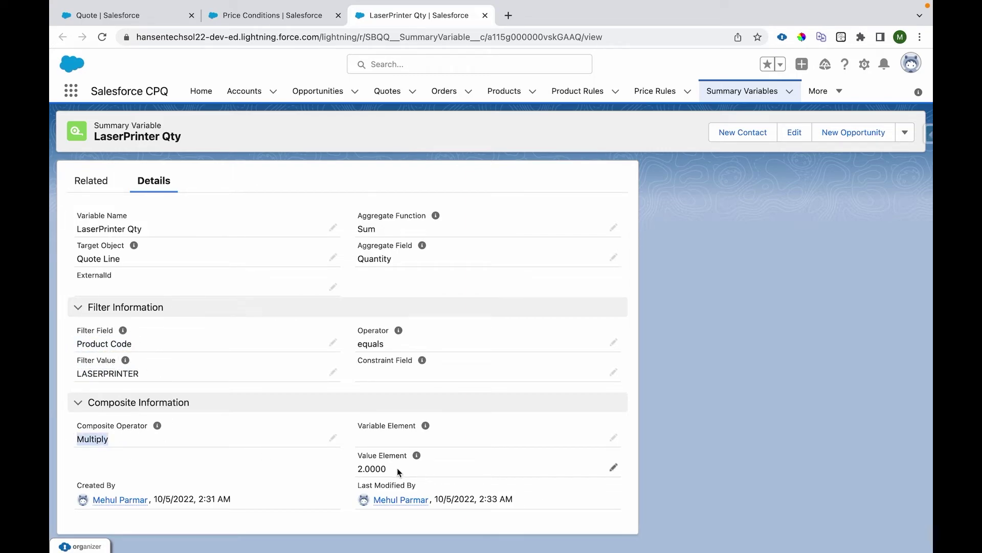
drag(399, 471, 357, 453)
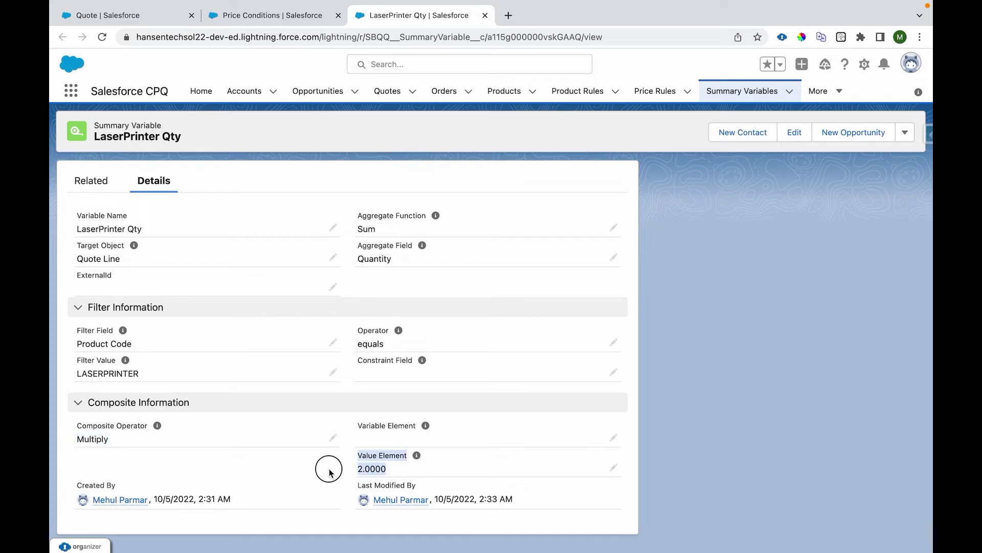
click(160, 15)
drag(170, 322, 229, 322)
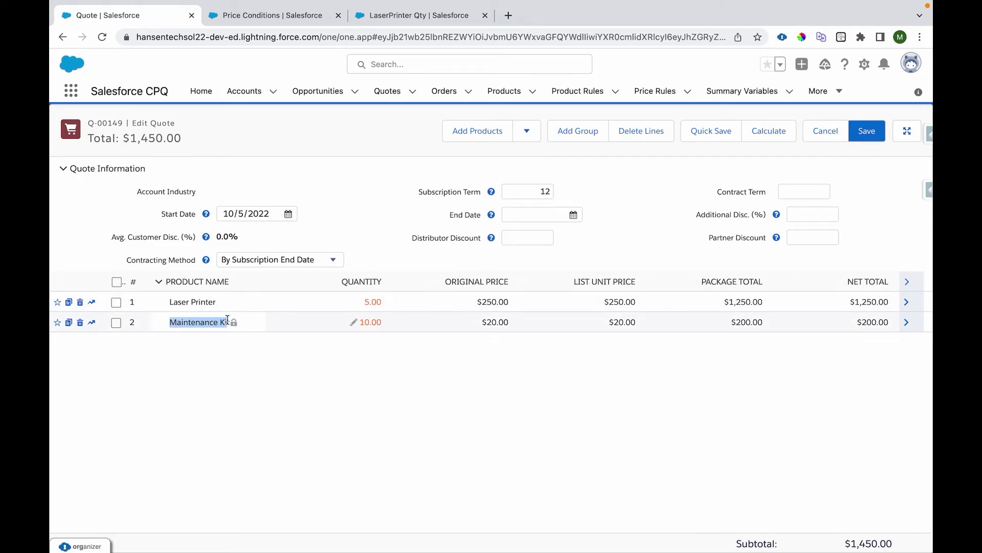
Navigate from the price conditions list through the price rule to price action 34.
click(316, 17)
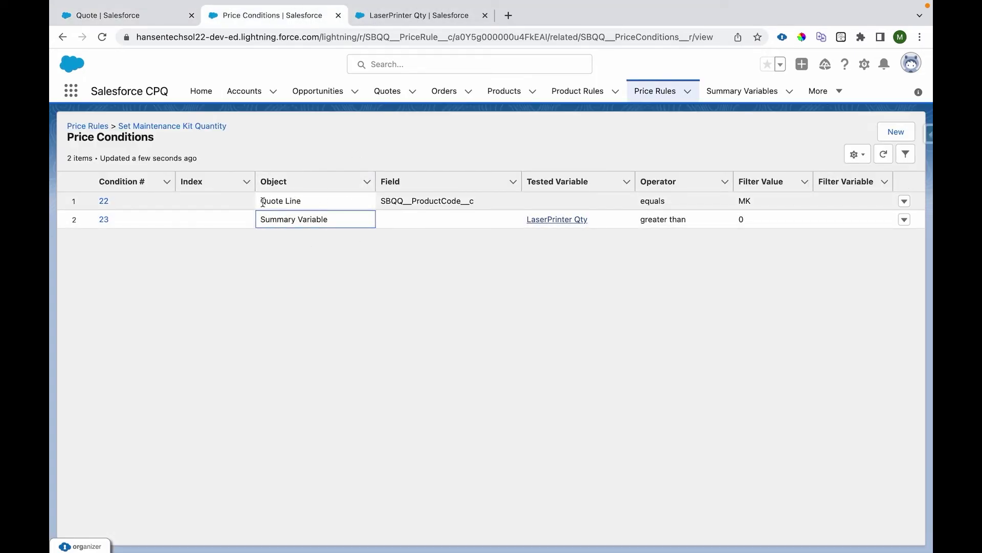
click(172, 127)
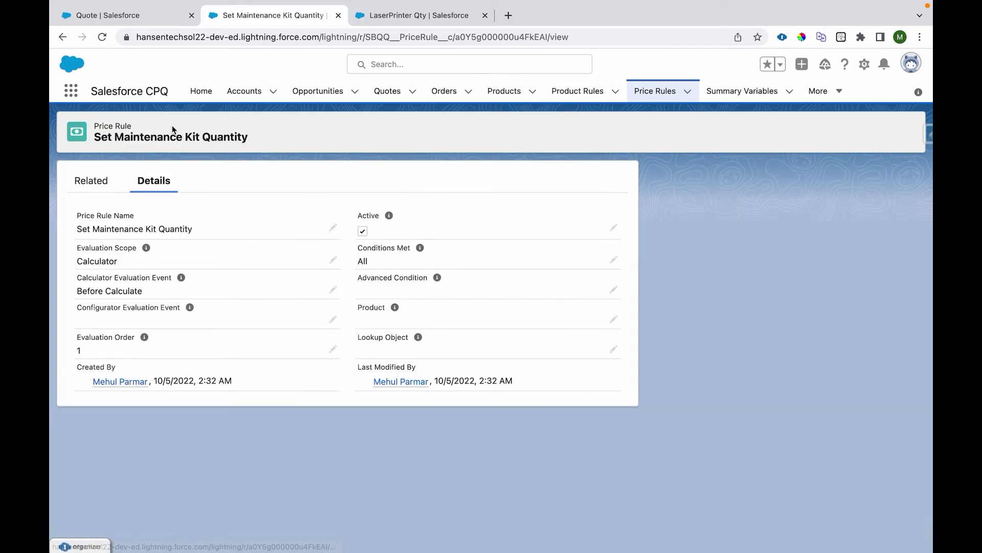
click(100, 185)
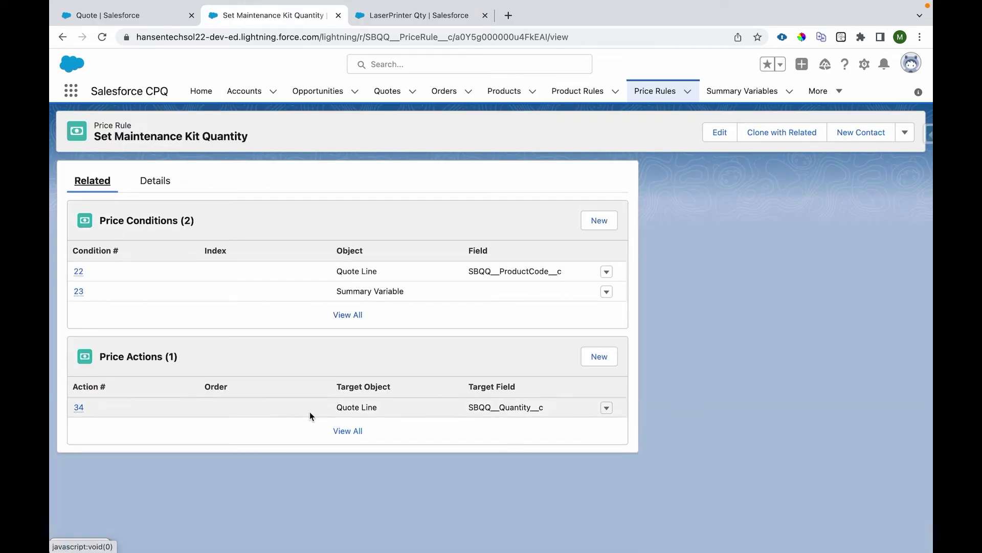
click(357, 430)
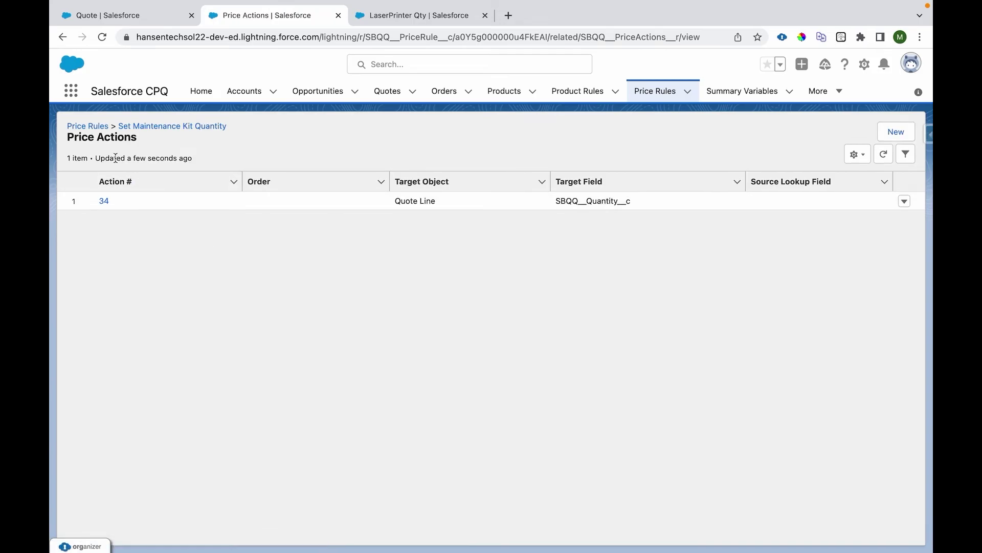
click(102, 200)
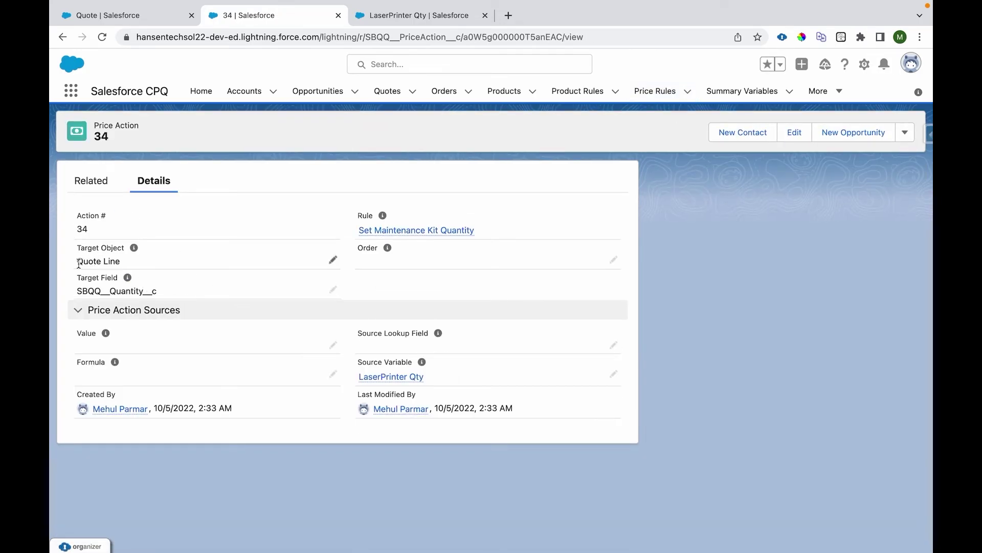
Point out target field SBQQ__Quantity__c and source variable LaserPrinter Qty, then return to the quote.
drag(76, 290, 166, 296)
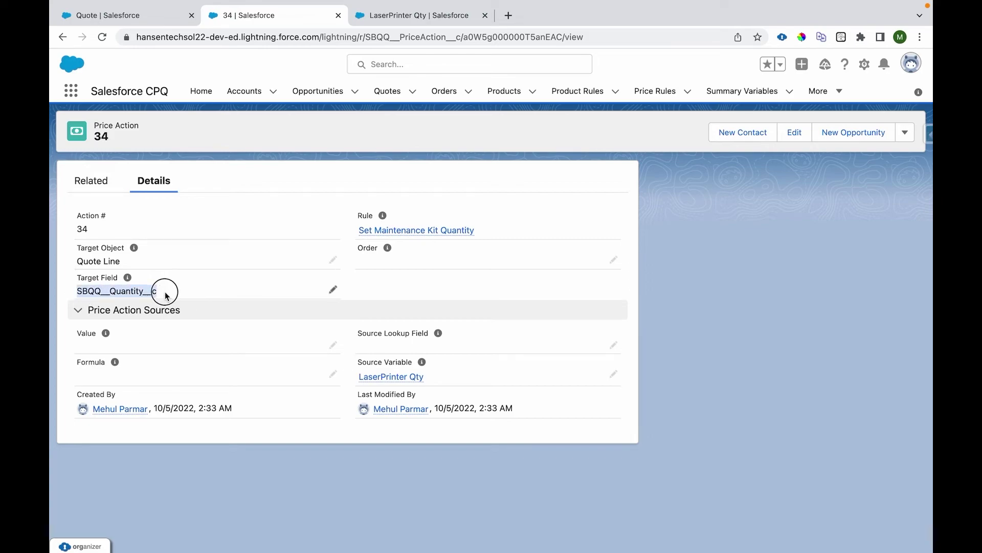
click(357, 364)
drag(358, 364, 352, 388)
drag(447, 379, 364, 377)
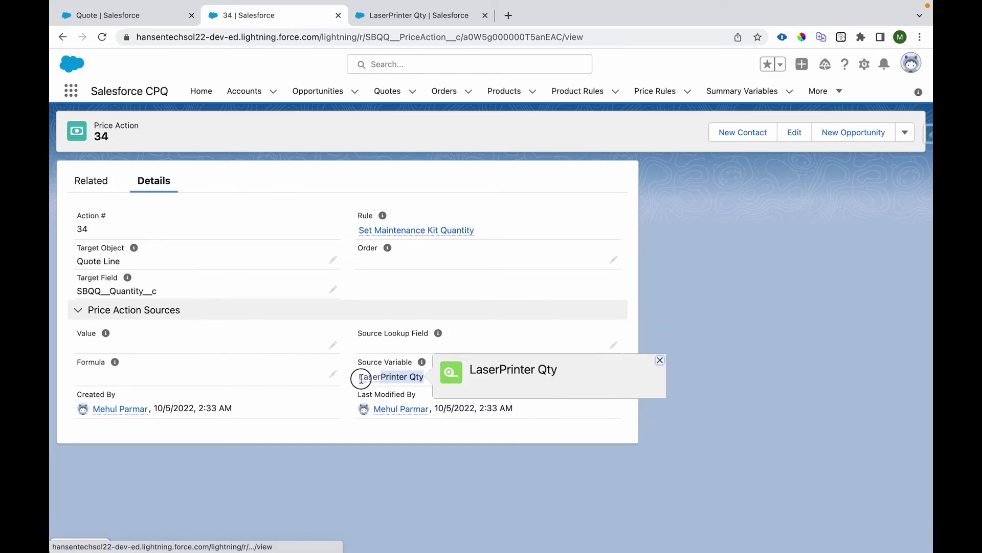
click(165, 289)
drag(166, 293, 70, 291)
click(110, 15)
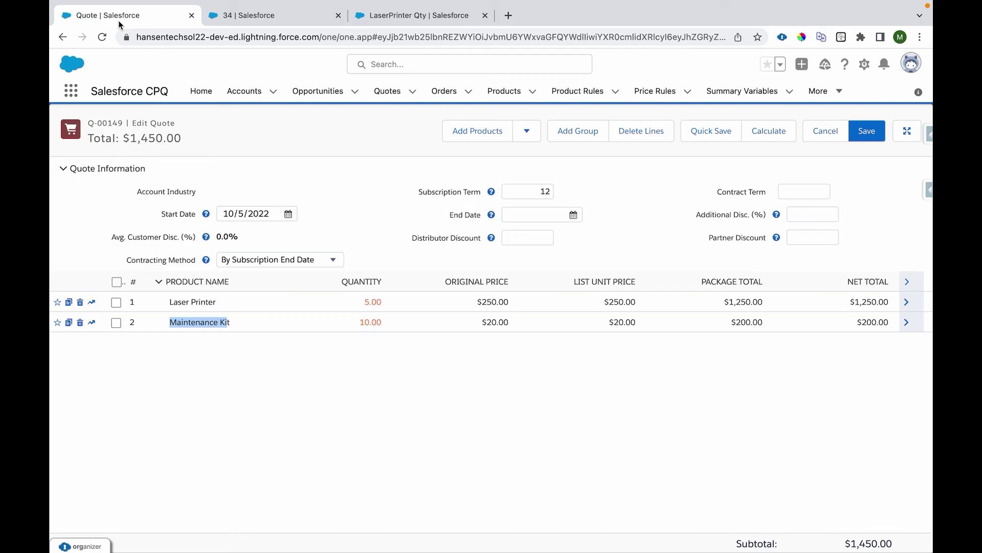
Set the Laser Printer quantity to 7, so Maintenance Kit becomes 14 and the total $2,030.00.
click(363, 307)
text(7)
click(380, 374)
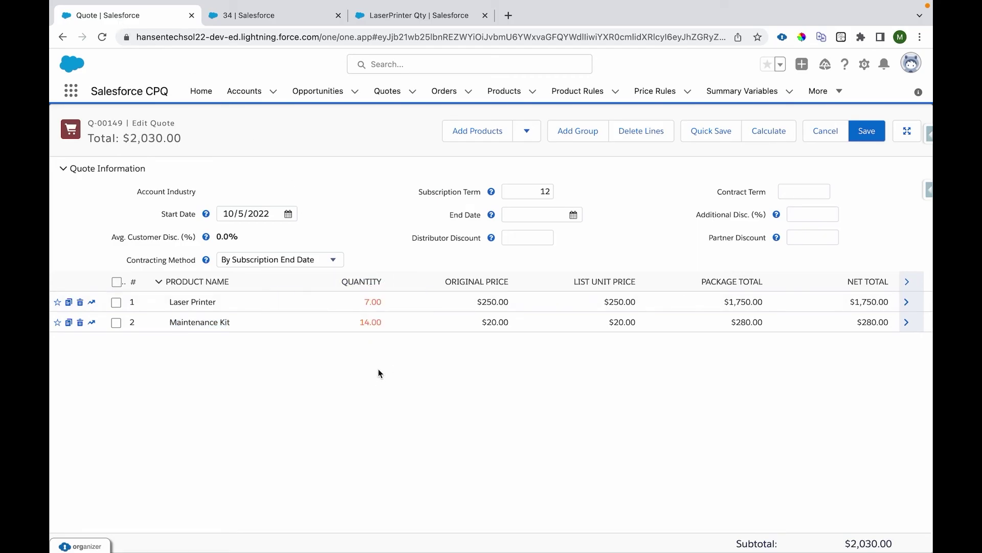